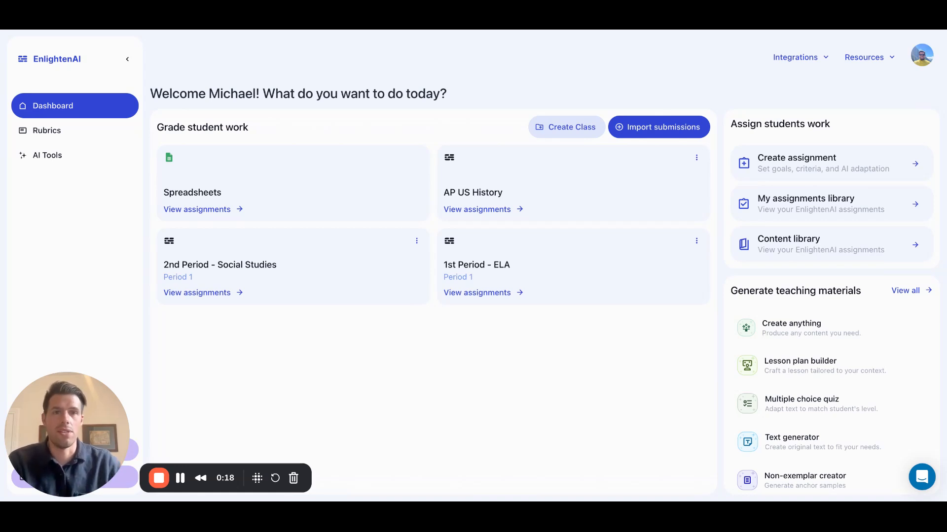
click(61, 132)
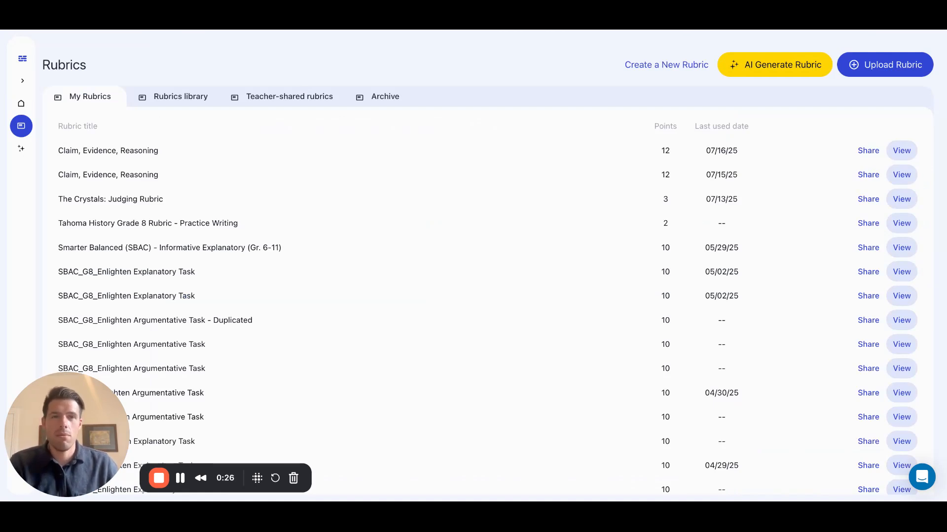
scroll(238, 194, down, 1)
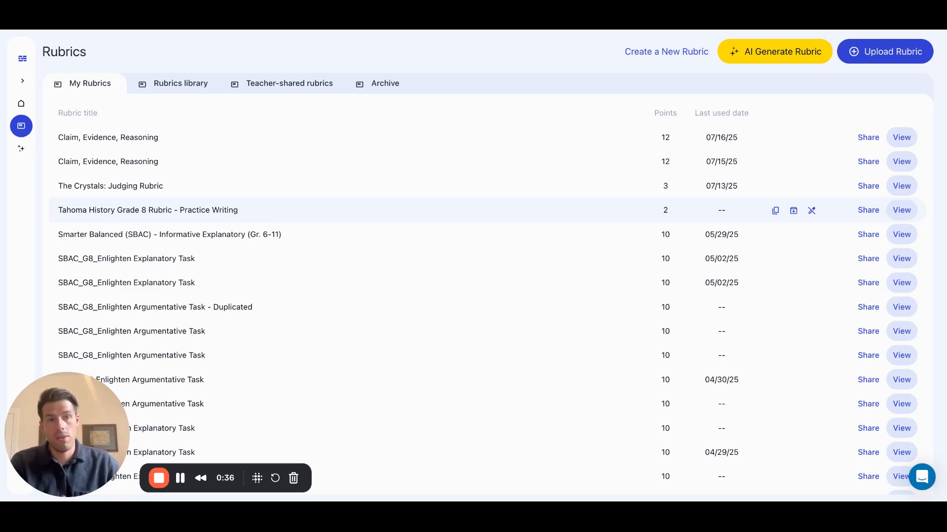
click(781, 58)
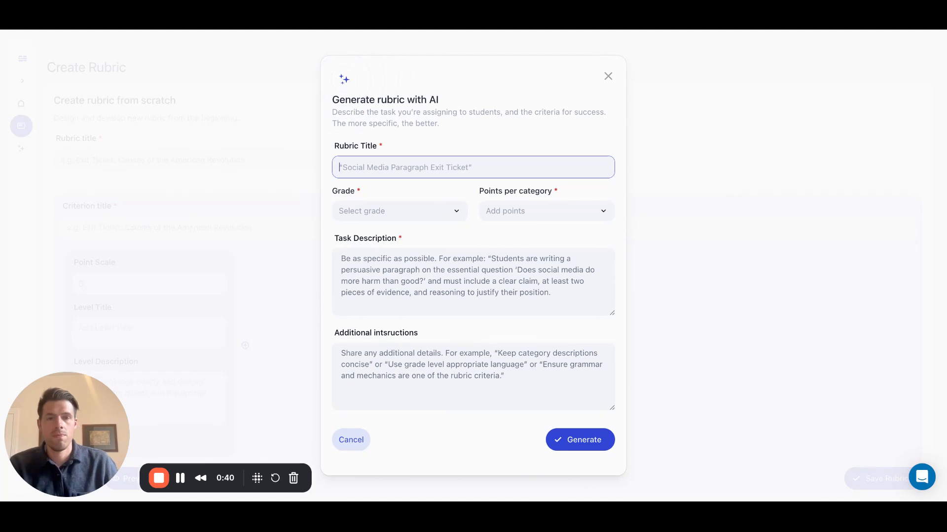
click(607, 77)
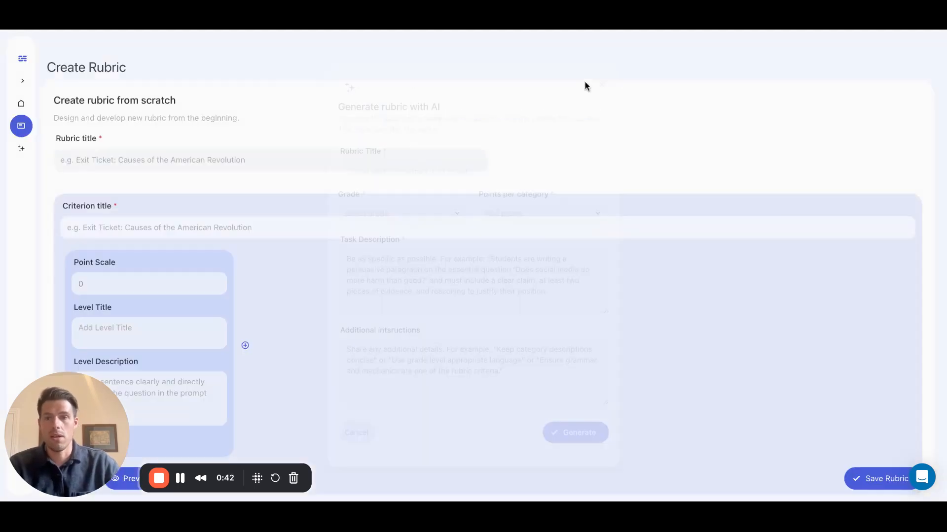
click(22, 61)
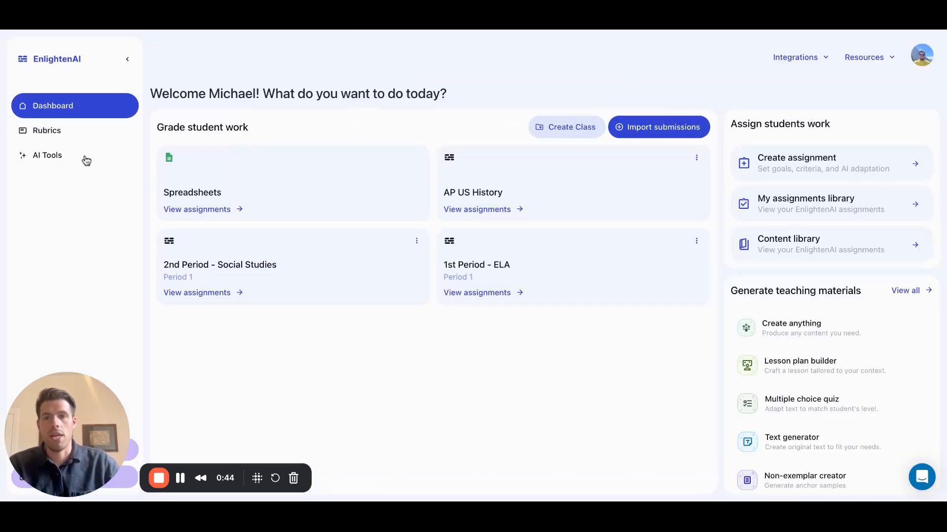
Start an AI-generated rubric from the Rubrics page and title it "9th Grade Persuasive Writing Rubric".
click(55, 131)
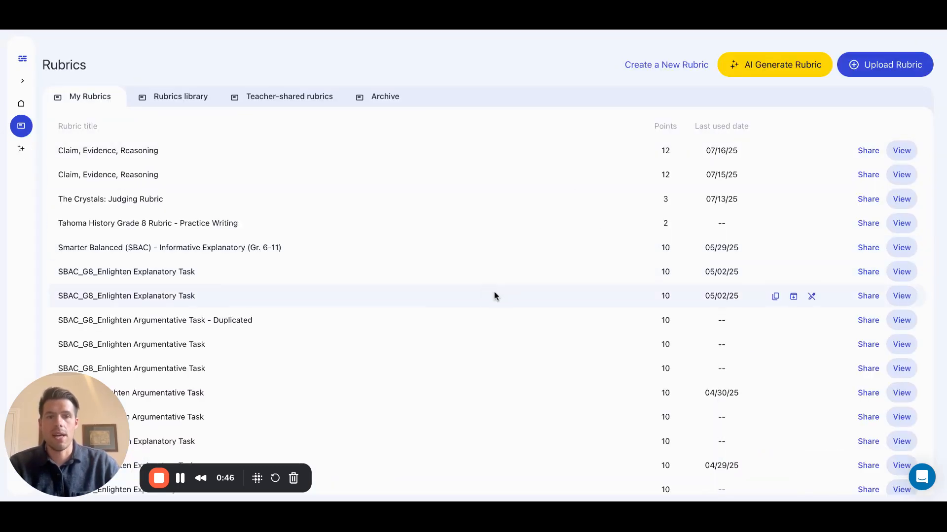
click(766, 69)
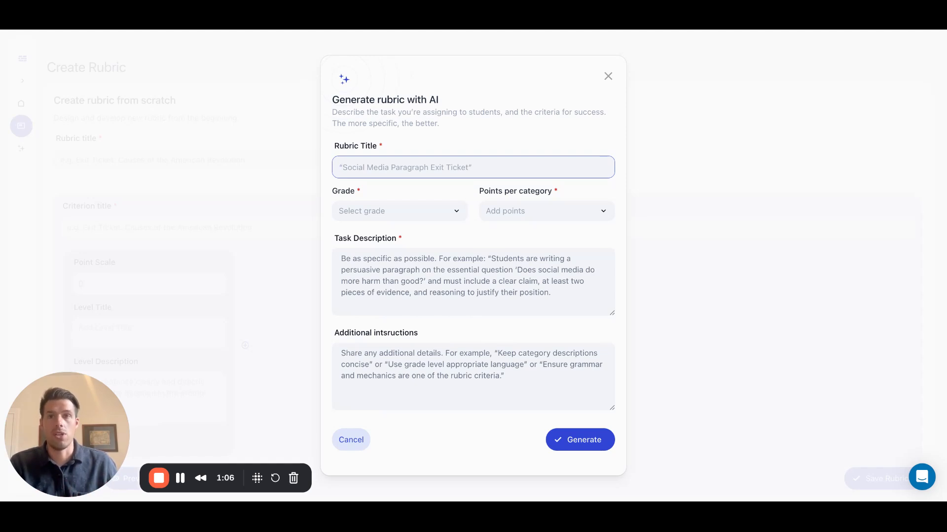
click(743, 31)
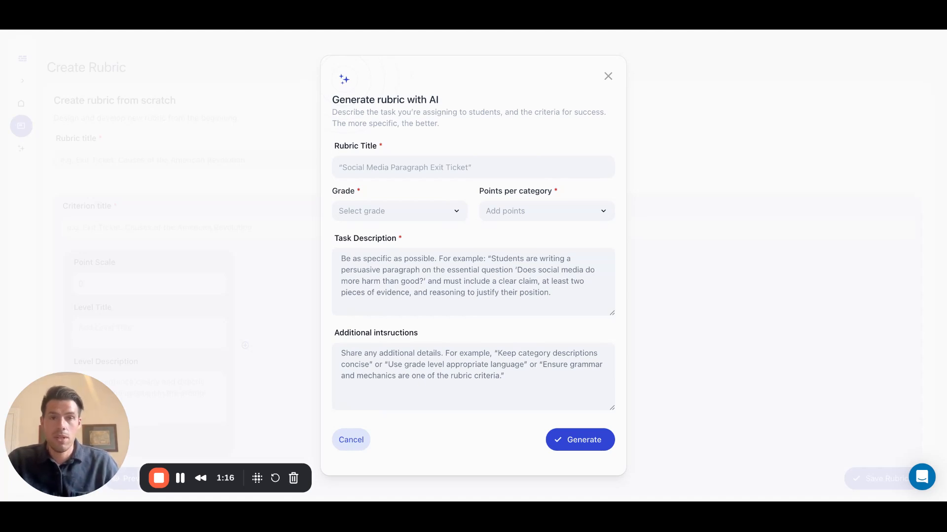
click(443, 173)
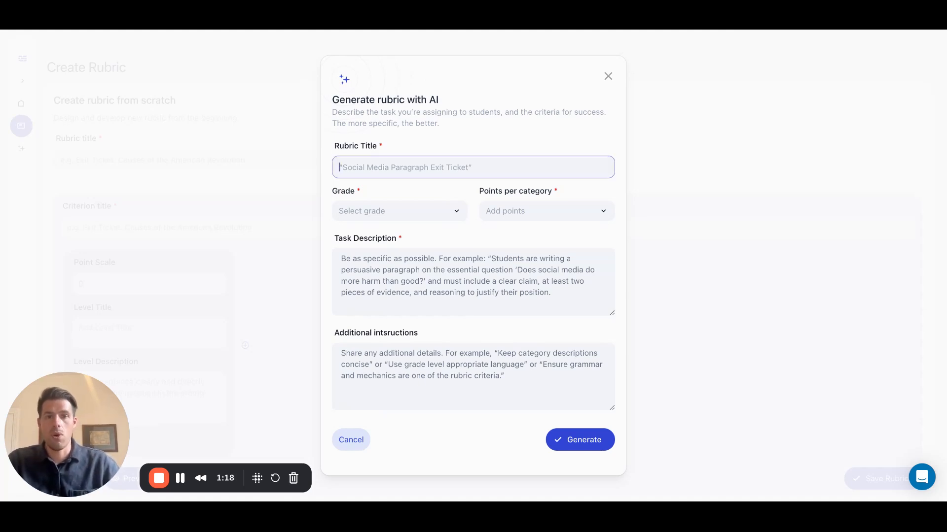
text(Title: 9th Grade Persuasive Writing Rubric)
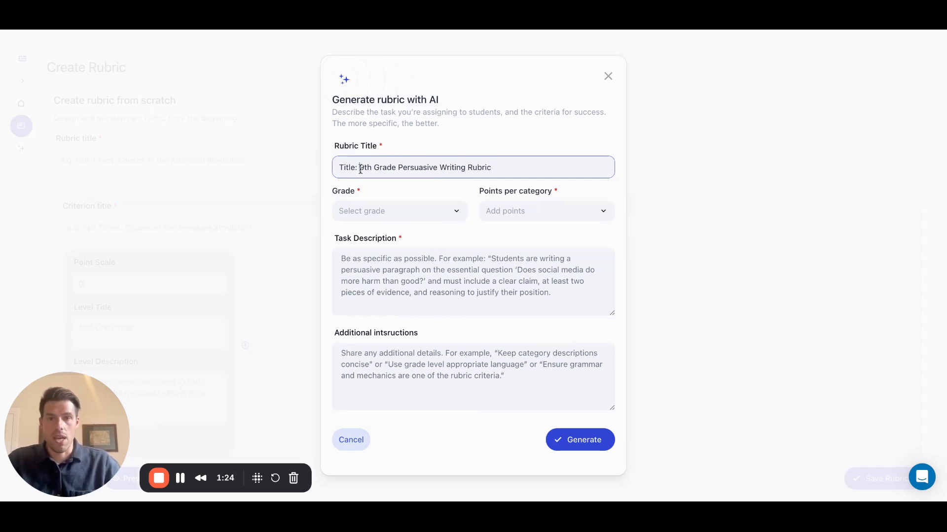
key(alt+BackSpace)
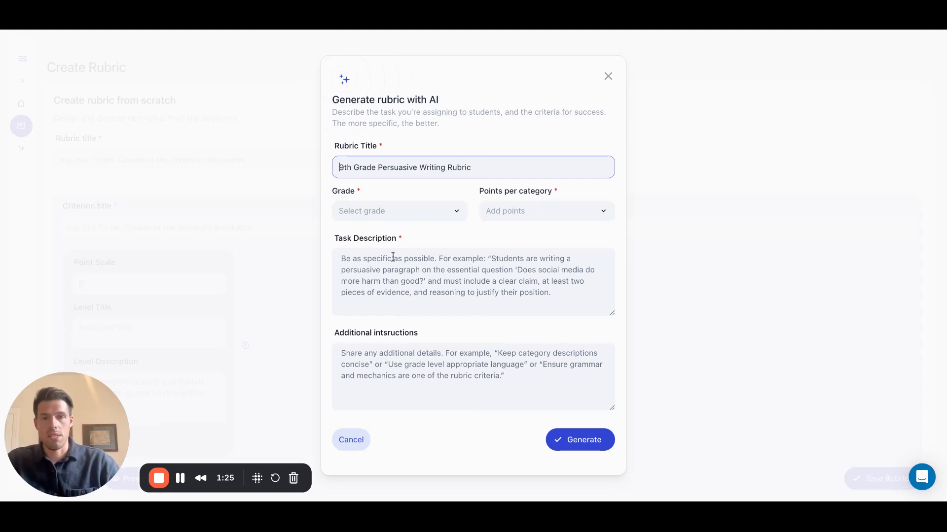
Set the rubric's grade to 9th and its points per category to 5.
click(457, 216)
scroll(413, 291, down, 3)
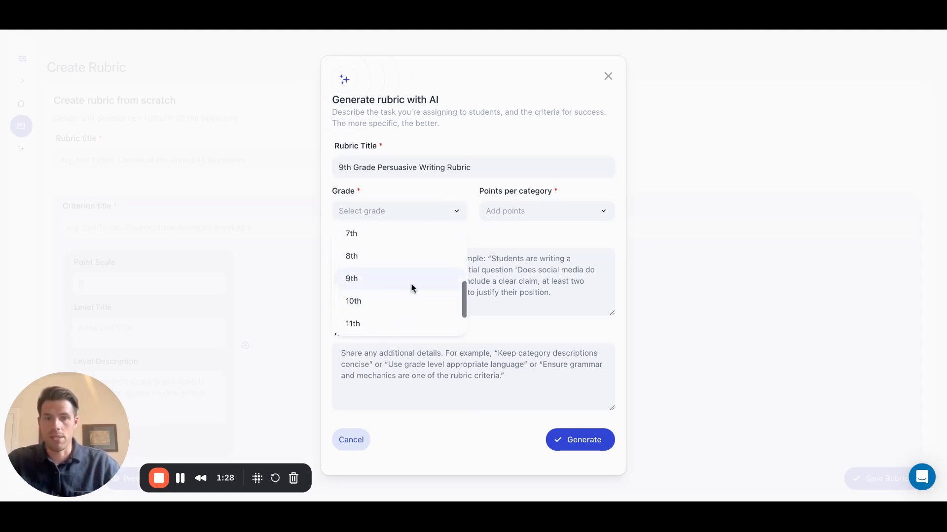
click(407, 282)
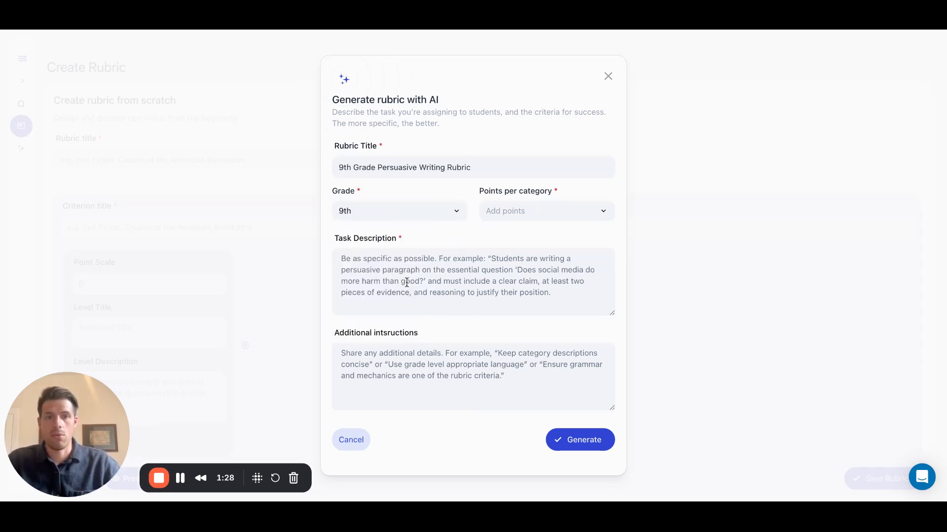
click(560, 212)
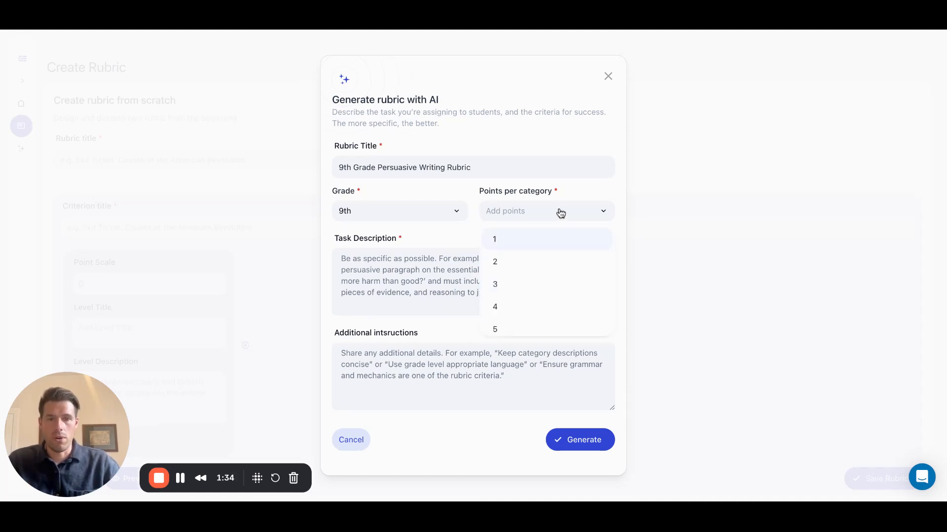
click(540, 309)
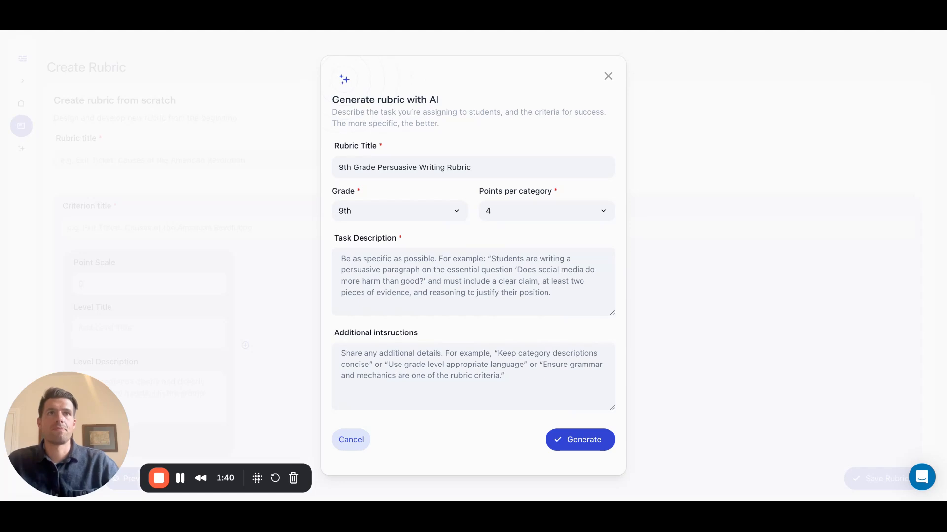
click(529, 214)
click(526, 325)
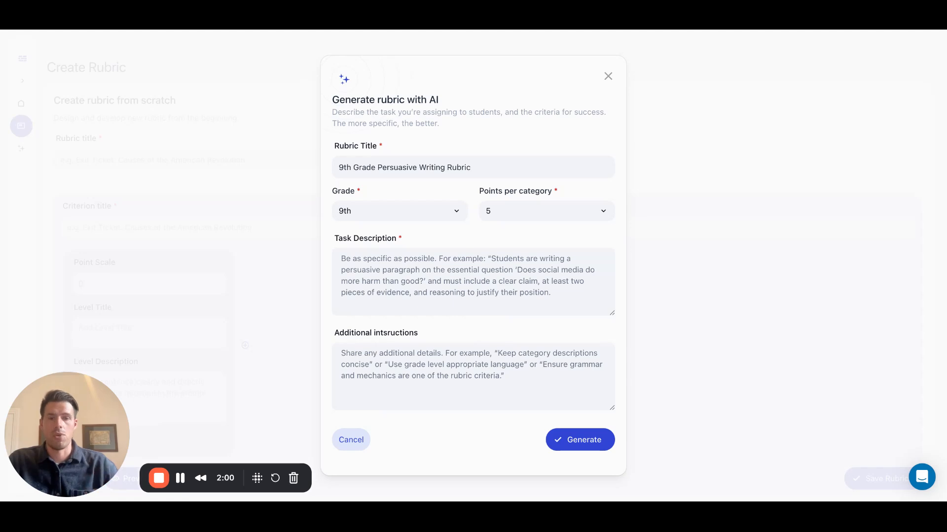
Fill in the task description for general 9th grade persuasive writing in single-paragraph or 5-paragraph essays, requiring clear claims, supporting evidence and a logical argument.
click(526, 288)
key(ctrl+v)
scroll(501, 290, up, 3)
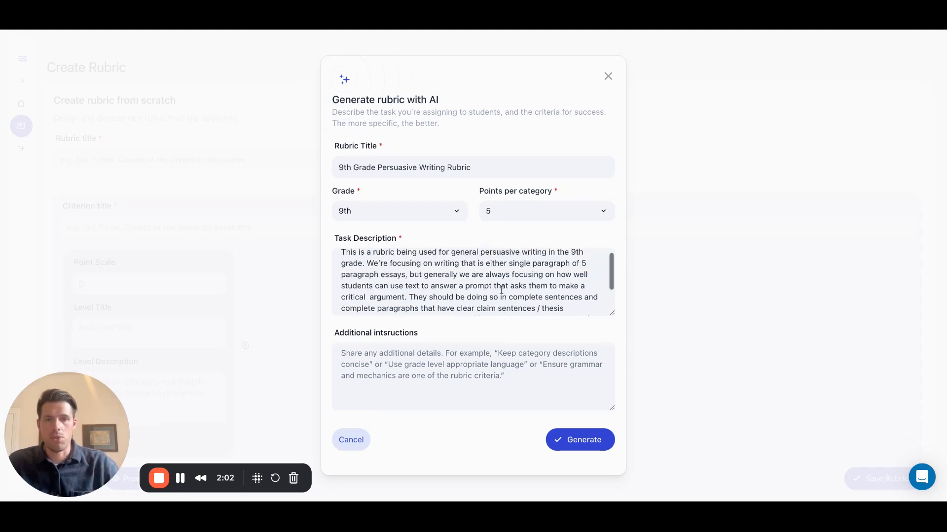
drag(453, 258, 498, 278)
click(526, 292)
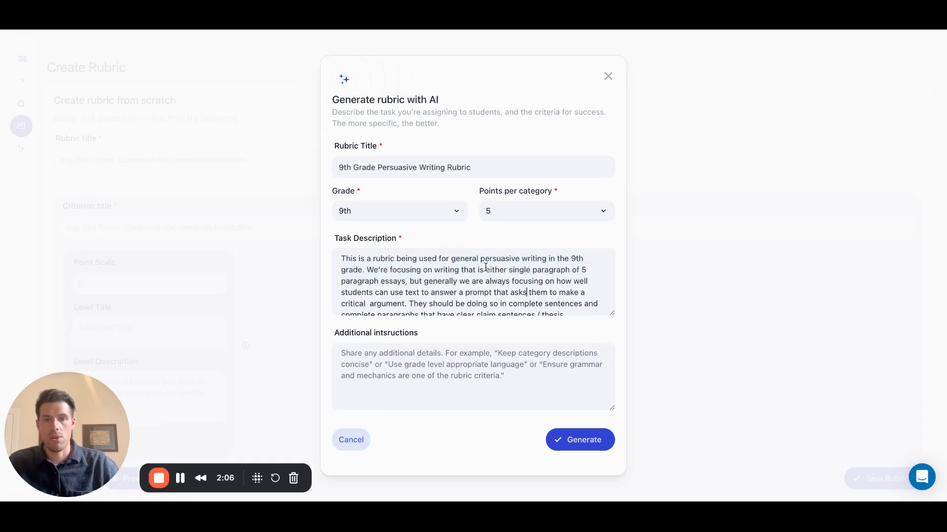
scroll(500, 298, down, 2)
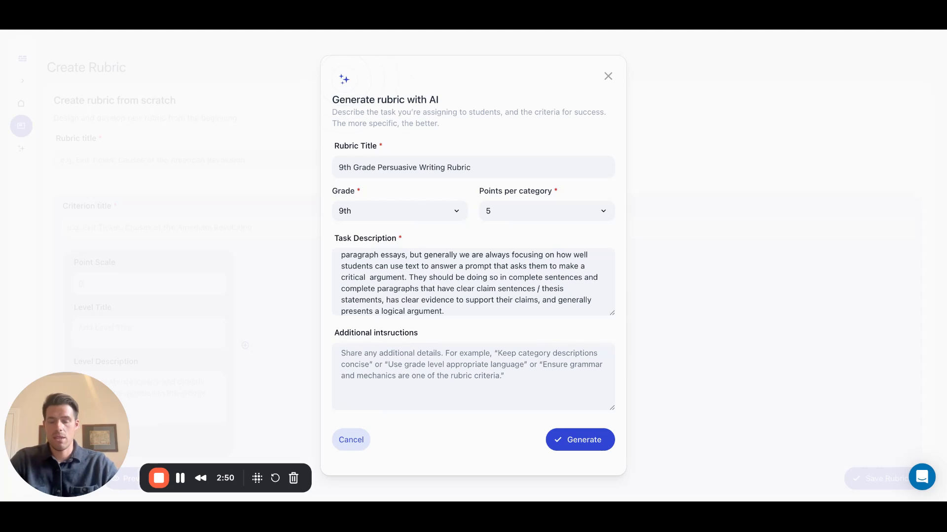
Add instructions for a 0 to 5 scale, Claim, Evidence, Reasoning and Grammar/Punctuation parameters, and 1-2 sentence descriptions, with a blank line after the scale paragraph.
key(ctrl+v)
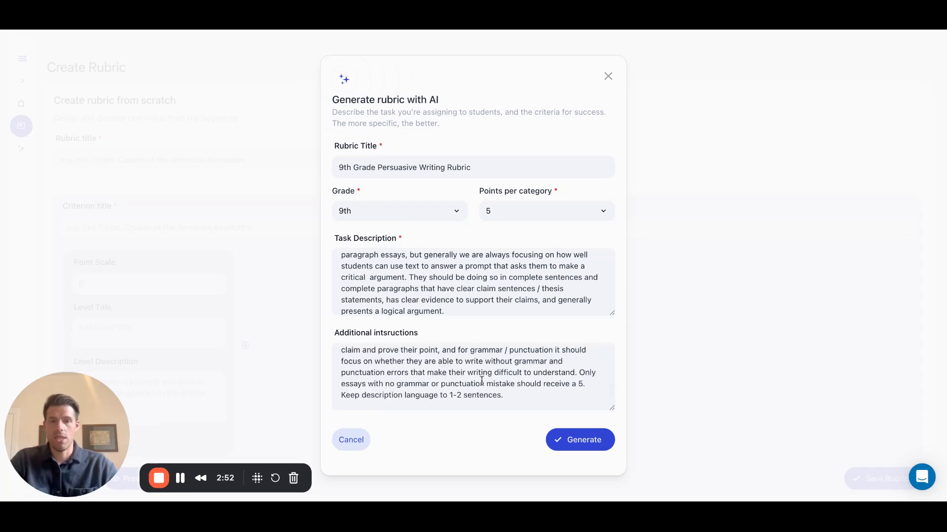
scroll(482, 383, up, 5)
scroll(481, 382, up, 3)
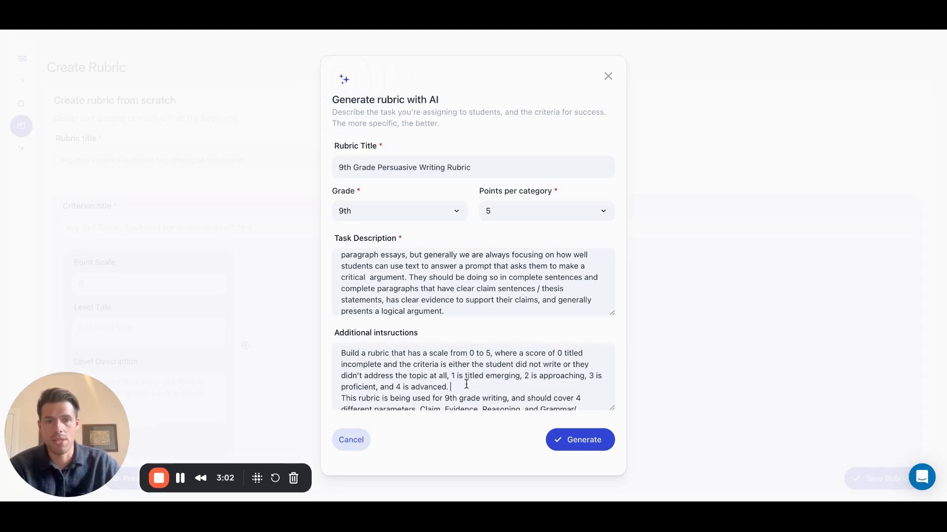
scroll(467, 384, down, 1)
key(Return)
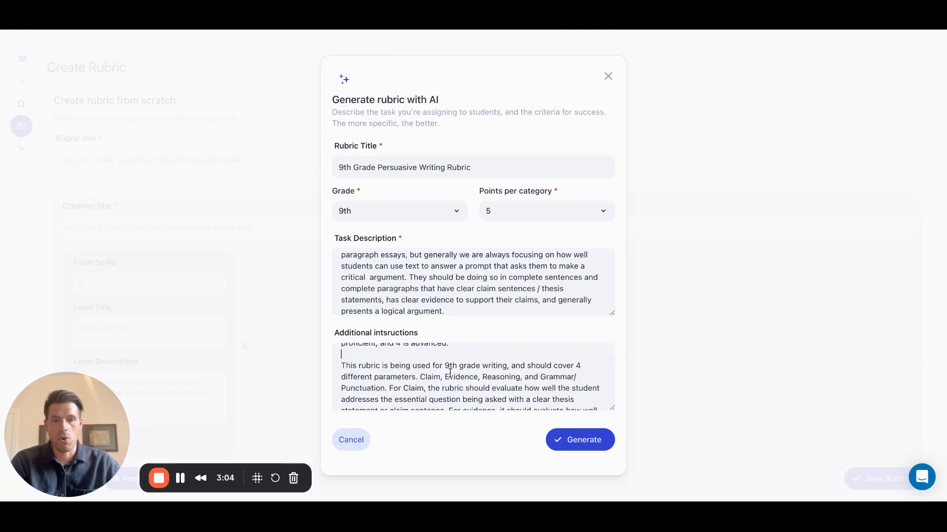
Review the four parameters and the rest of the additional instructions, and generate the rubric.
drag(419, 377, 386, 388)
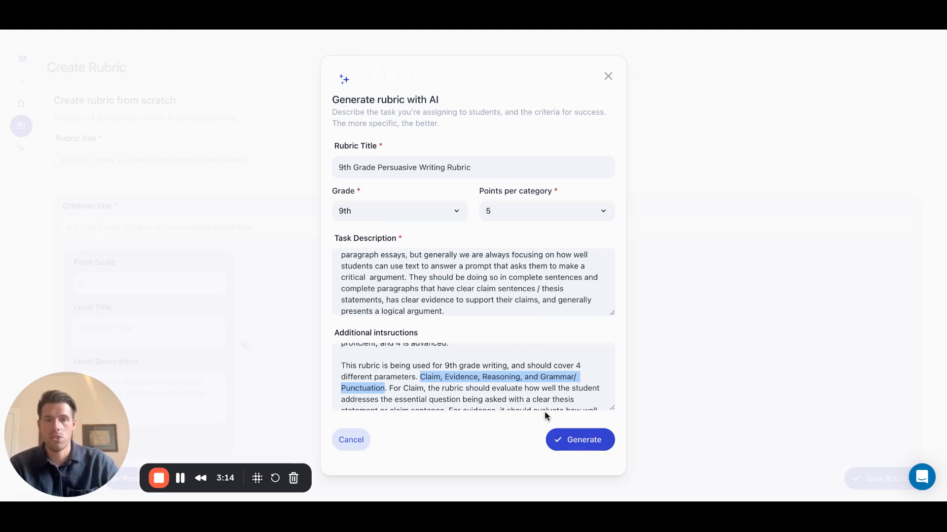
click(498, 377)
scroll(498, 384, down, 3)
scroll(497, 384, down, 1)
click(575, 445)
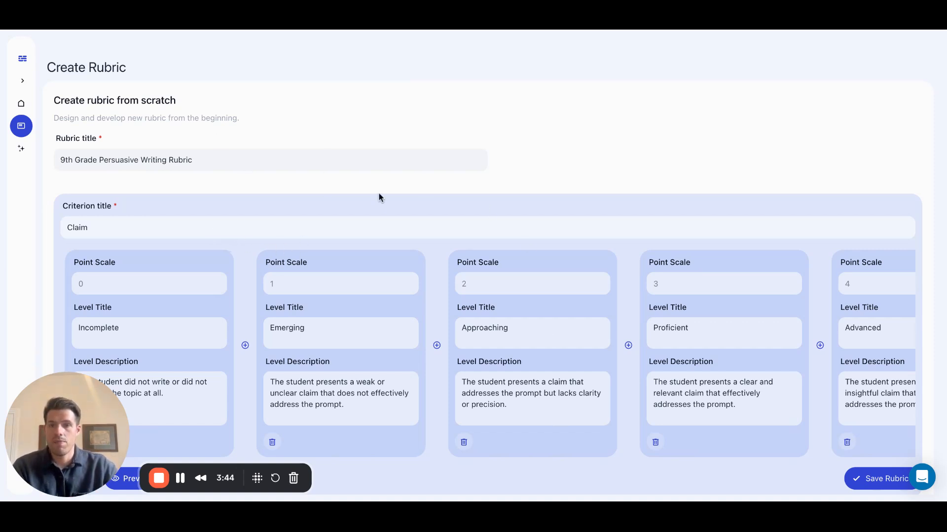
Examine the generated rubric's criteria with their point scales, level titles and level descriptions, from Claim through Grammar/Punctuation.
scroll(609, 169, down, 6)
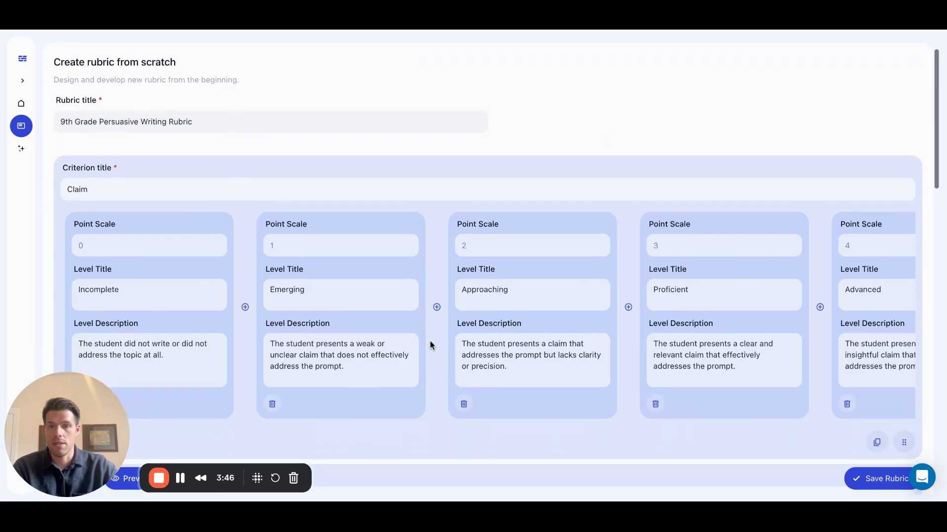
scroll(273, 280, down, 6)
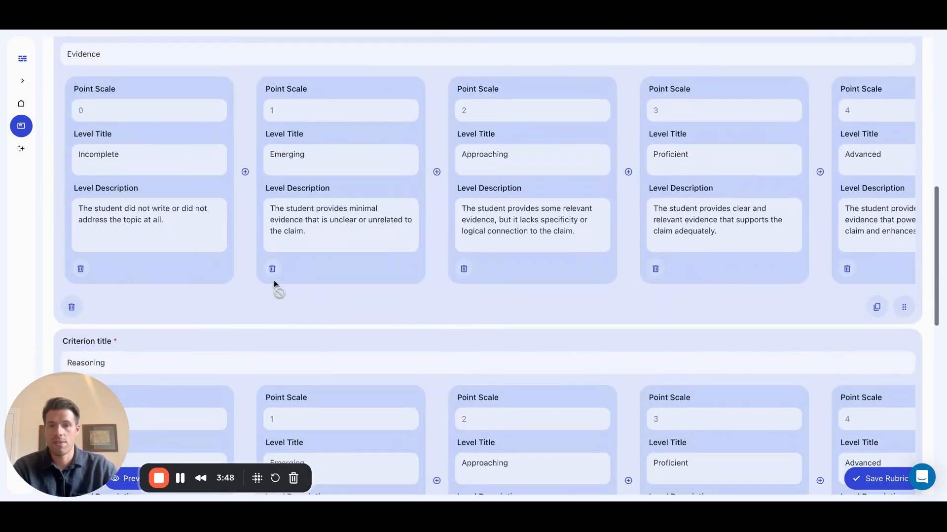
scroll(205, 263, down, 8)
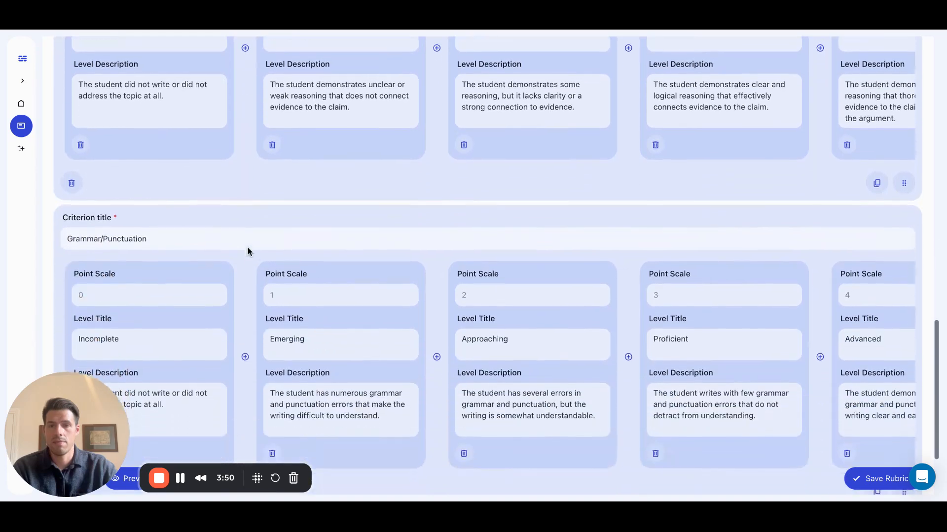
scroll(182, 239, up, 13)
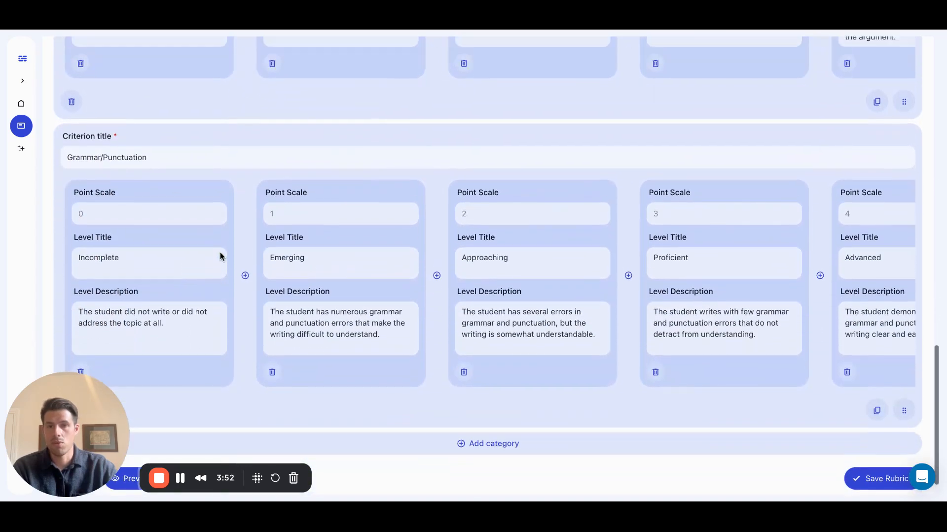
scroll(298, 226, right, 4)
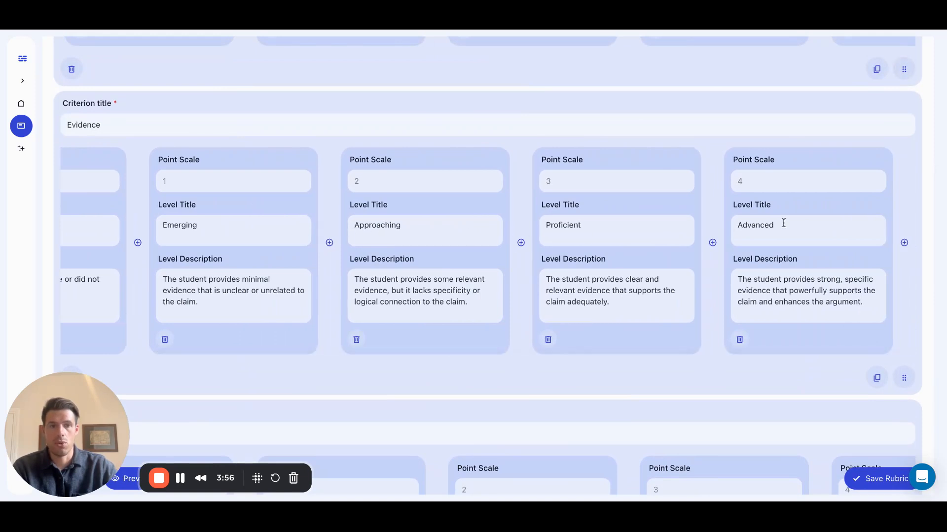
scroll(424, 245, left, 4)
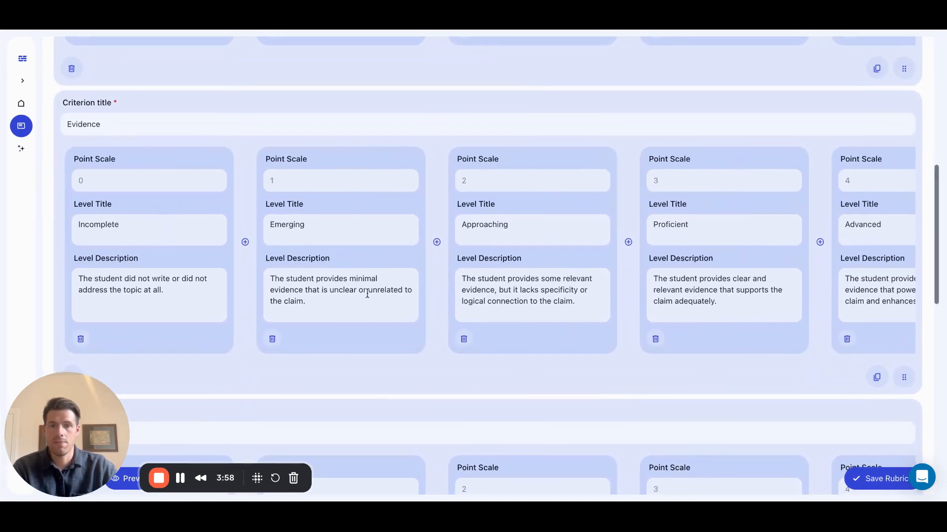
scroll(365, 286, down, 1)
scroll(367, 269, right, 4)
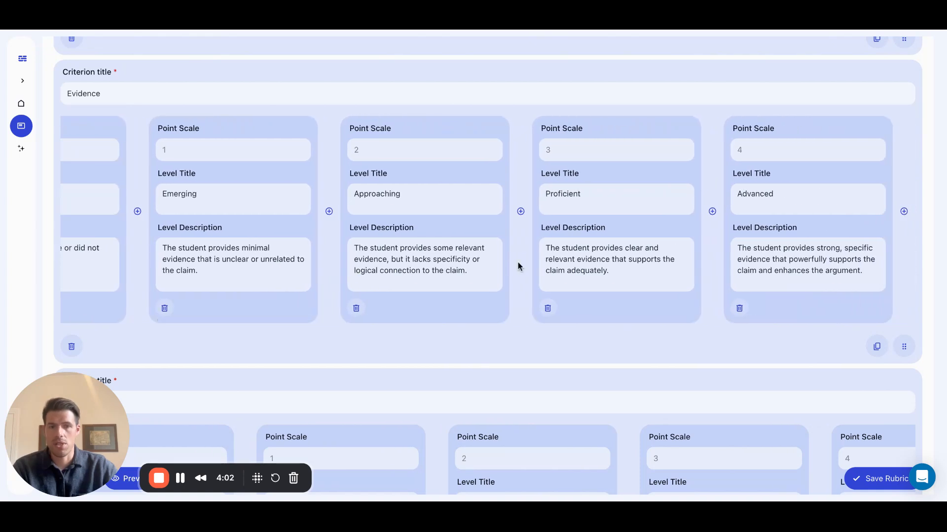
scroll(570, 264, left, 4)
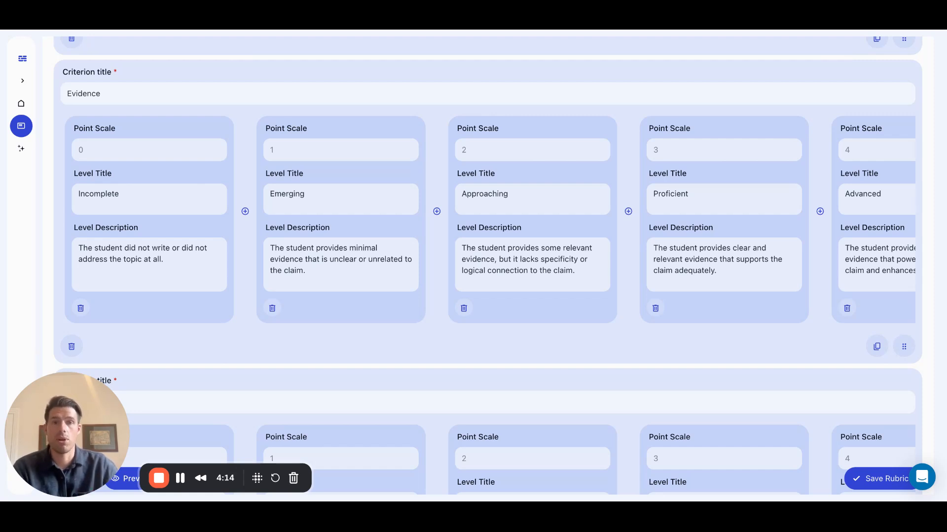
scroll(682, 266, up, 8)
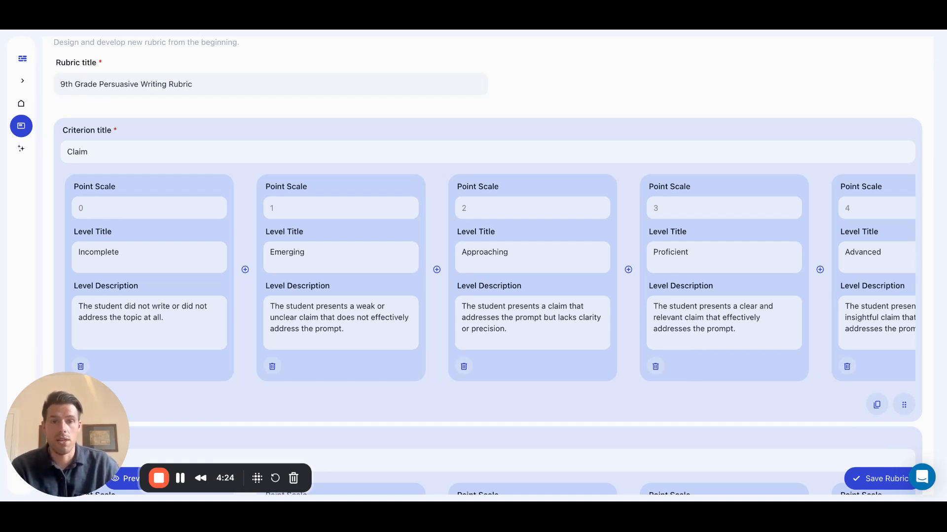
scroll(583, 273, down, 10)
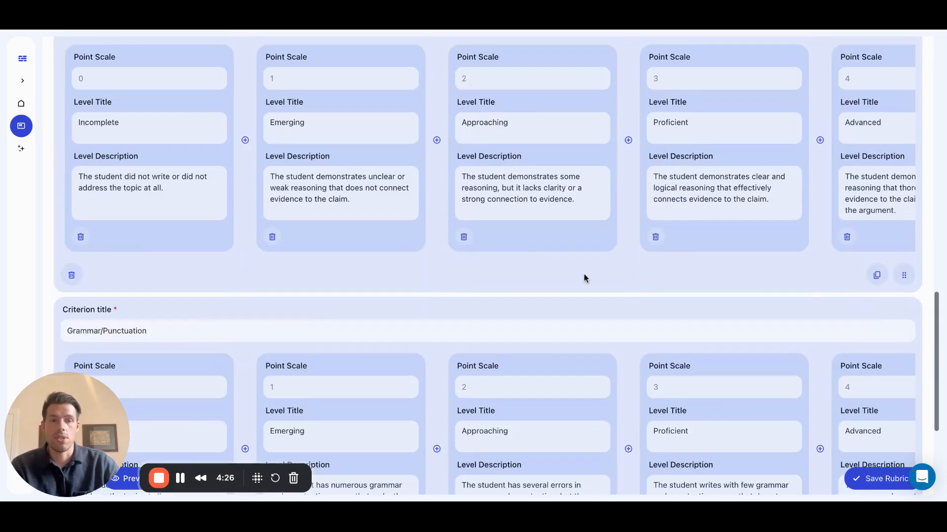
scroll(625, 386, up, 10)
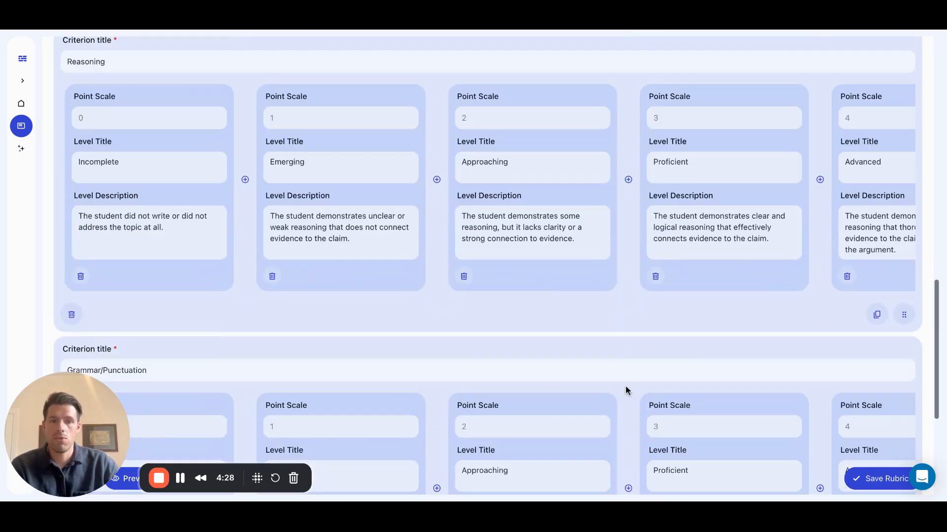